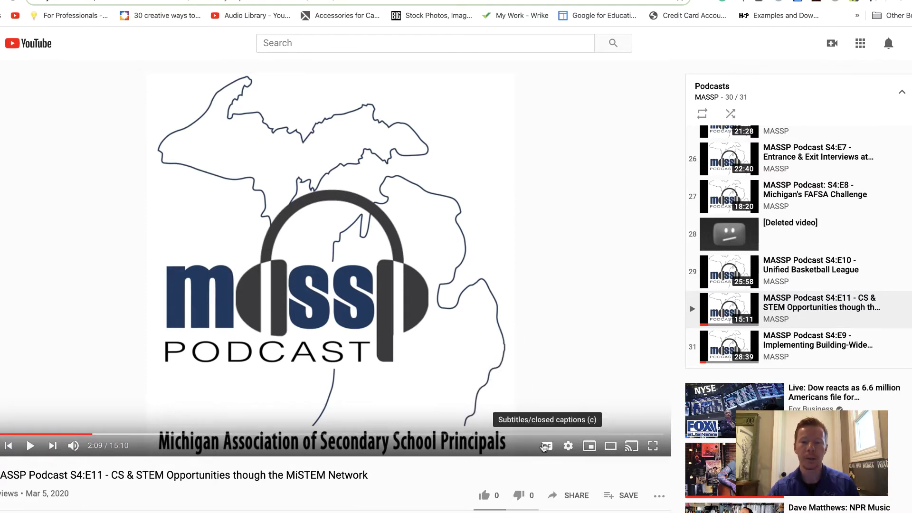
- Turn on English auto-generated captions, play the podcast, and pause it at 2:22
click(545, 447)
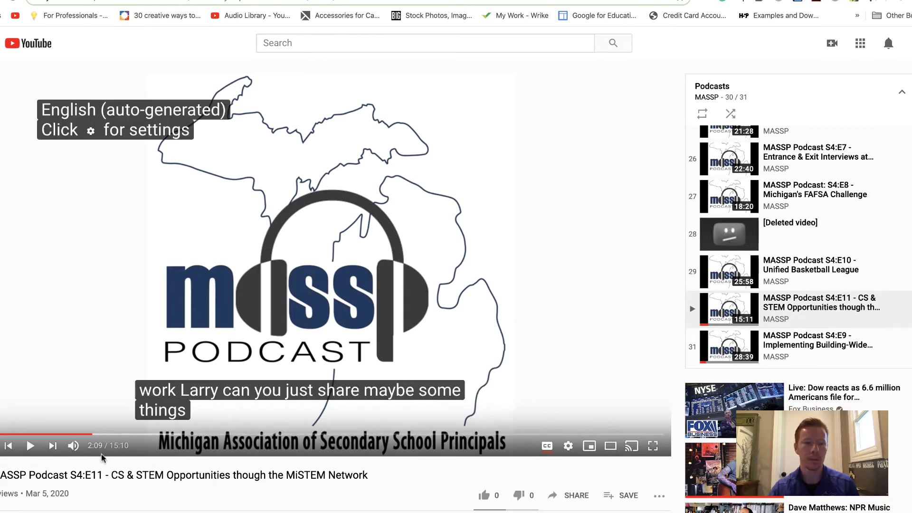
click(30, 446)
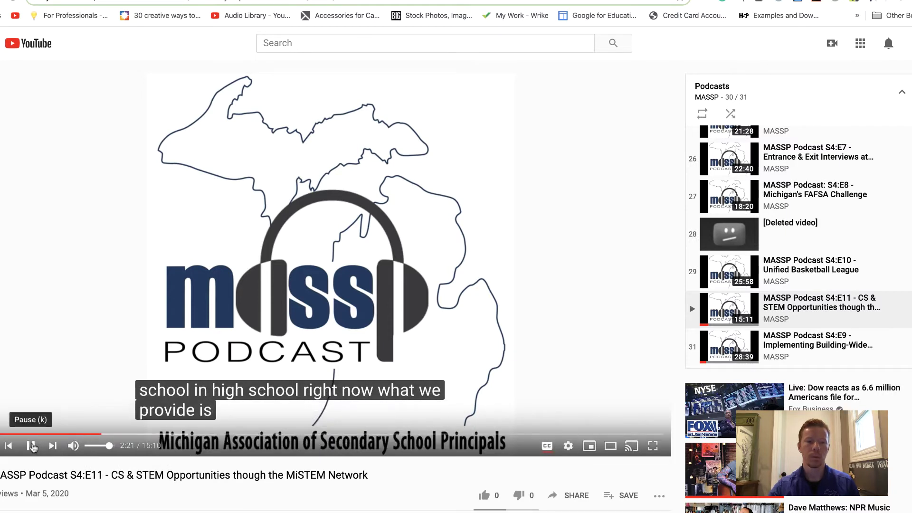
click(33, 446)
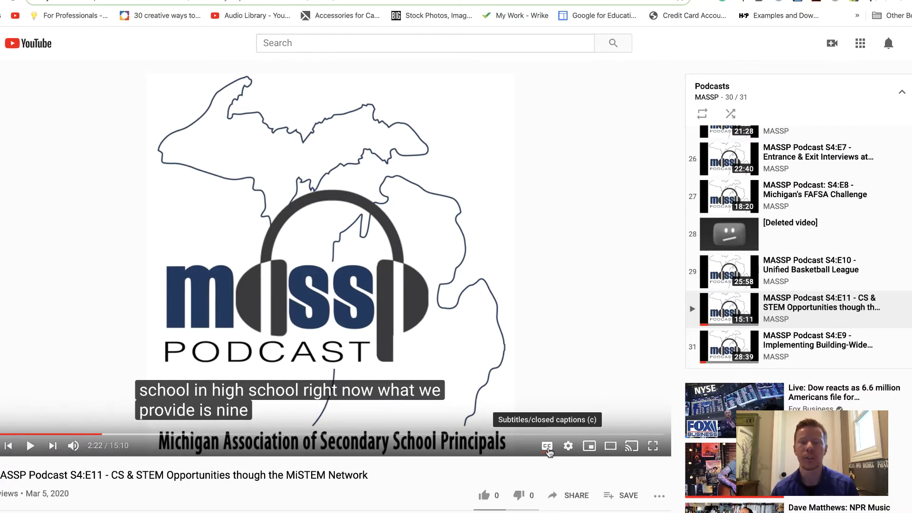
scroll(598, 475, down, 1)
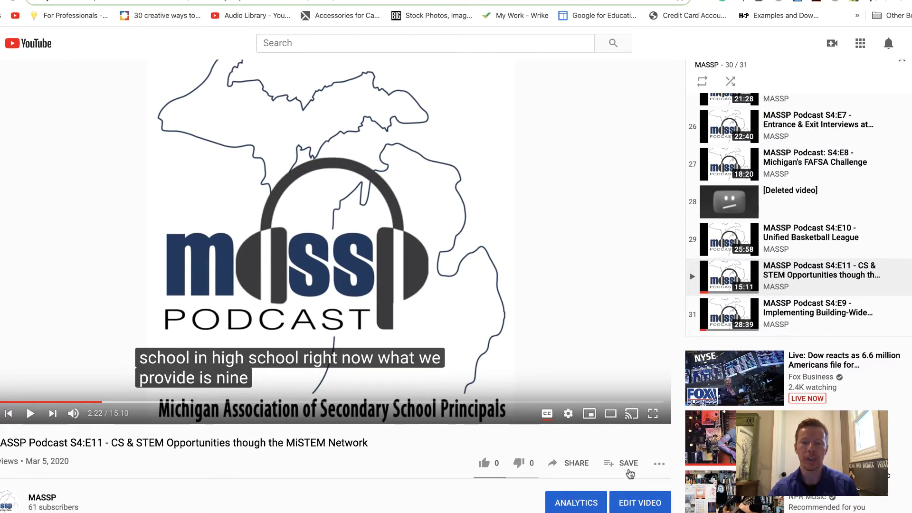
- Open the video's timestamped transcript beside the player from the '...' menu
click(659, 465)
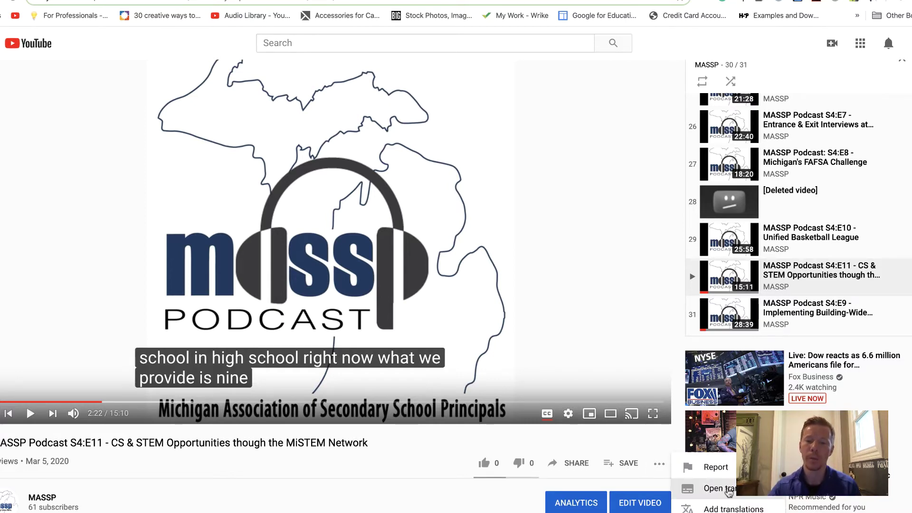
click(728, 491)
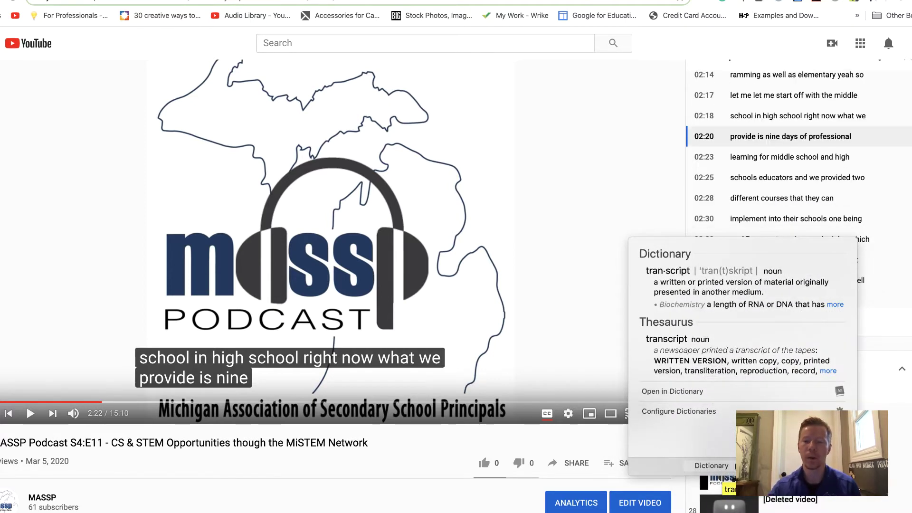
click(637, 487)
click(659, 463)
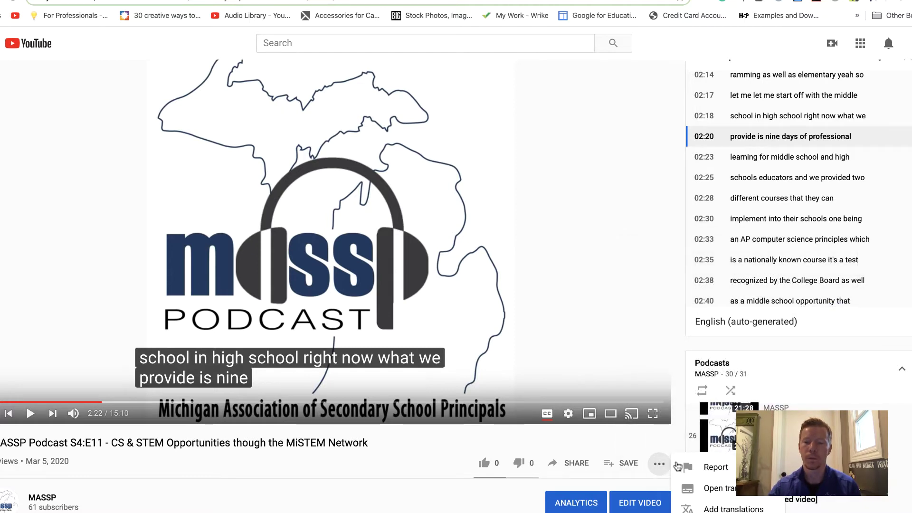
click(706, 490)
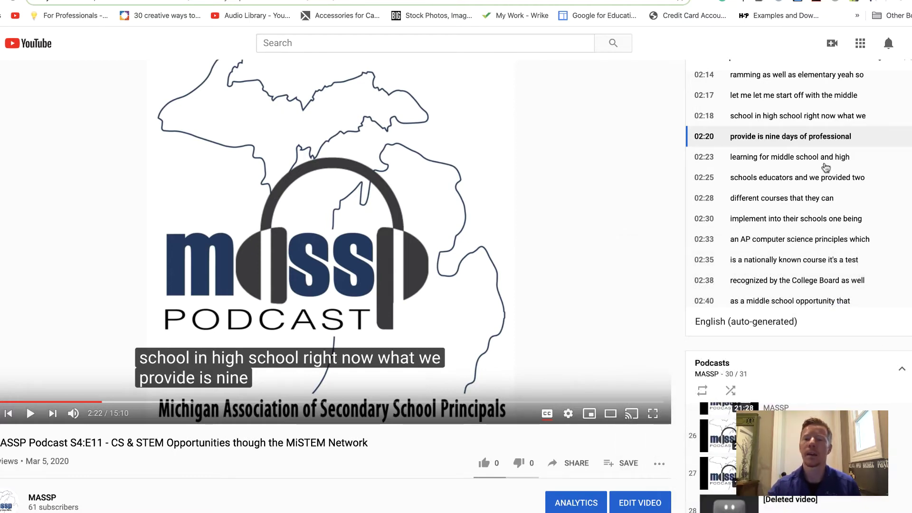
- Jump the video to 6:37 using that line in the transcript
scroll(830, 136, up, 3)
scroll(830, 137, up, 10)
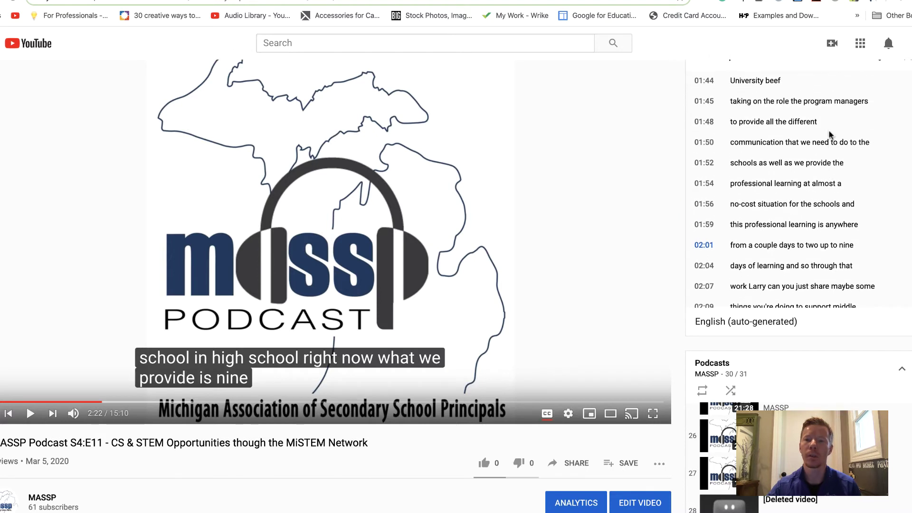
scroll(830, 136, down, 2)
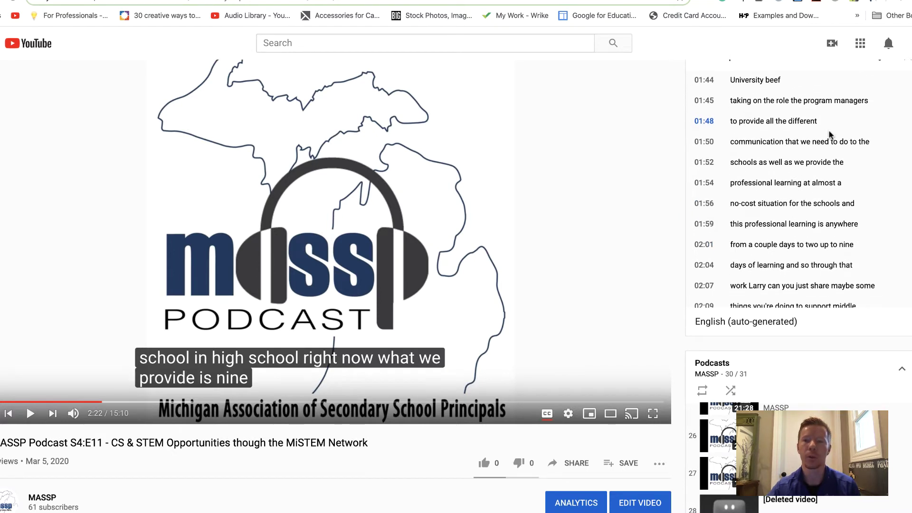
scroll(830, 136, down, 1)
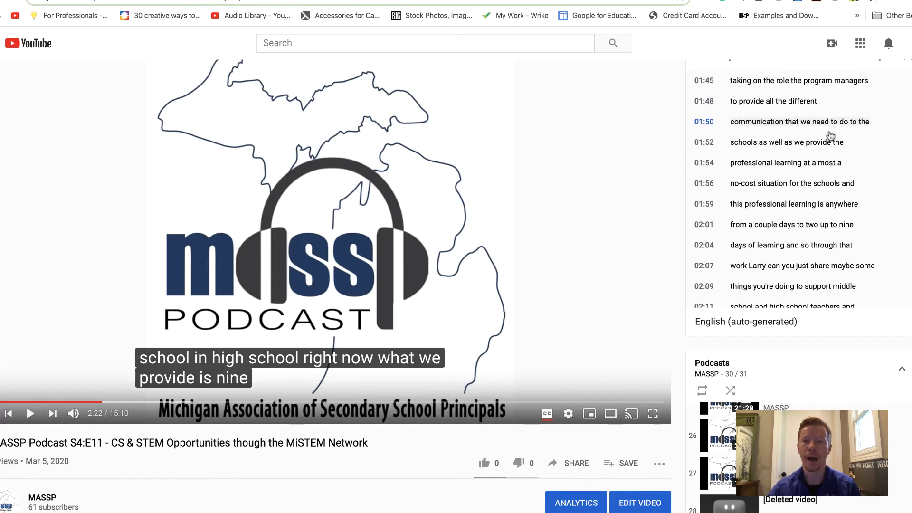
scroll(830, 136, down, 3)
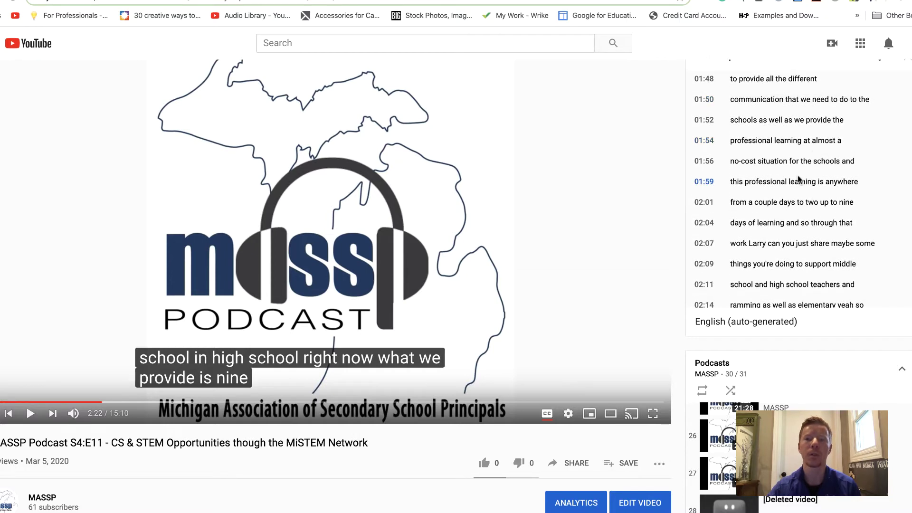
scroll(799, 179, down, 5)
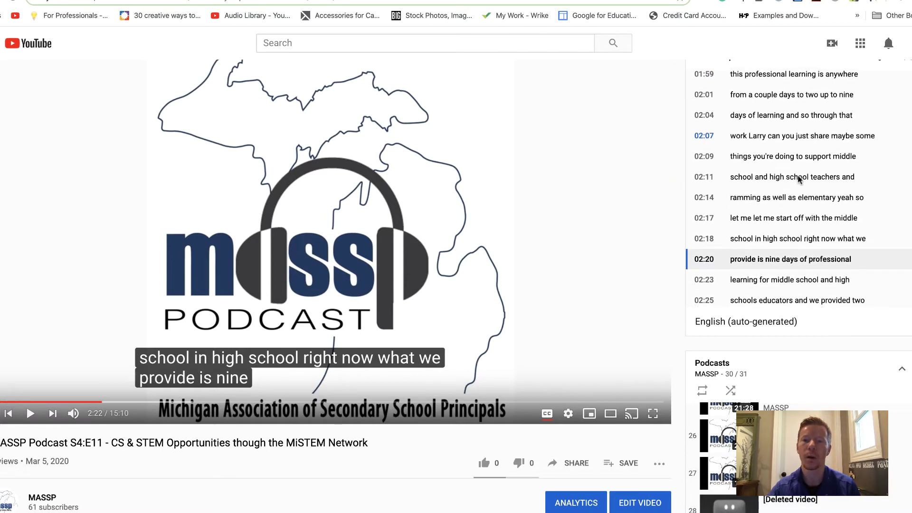
scroll(799, 179, down, 20)
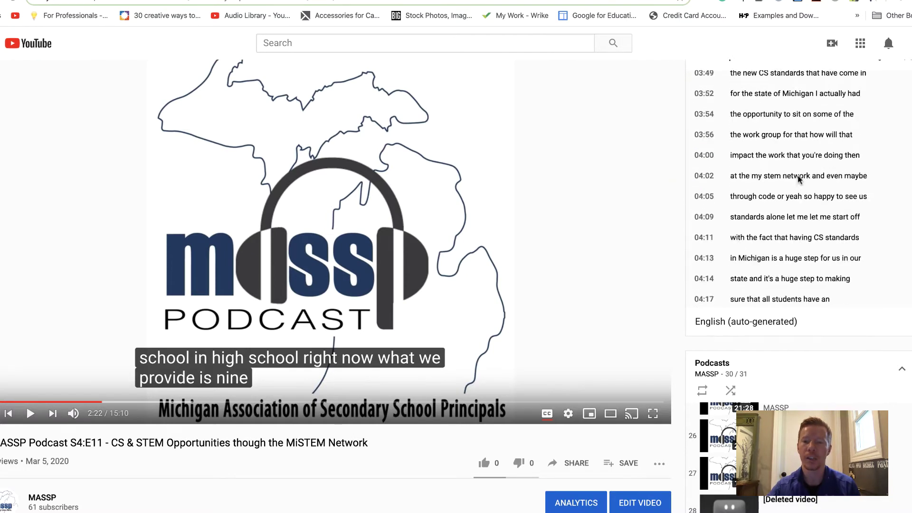
scroll(799, 179, down, 15)
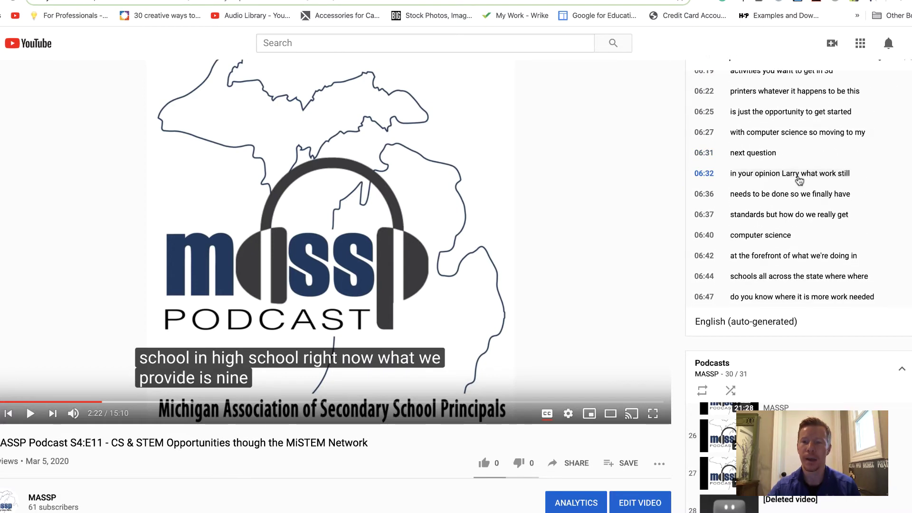
scroll(799, 180, down, 1)
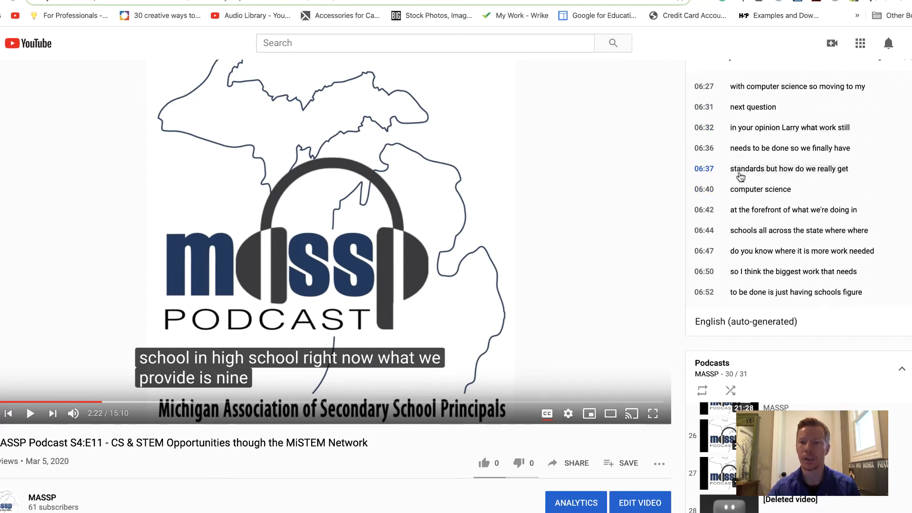
click(757, 170)
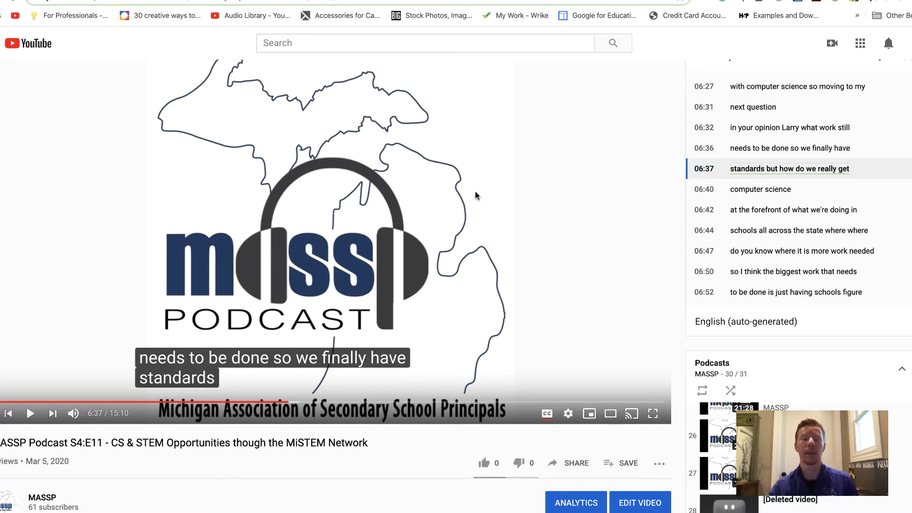
- Play the podcast from 6:37 for a few seconds and pause around 6:44
click(34, 418)
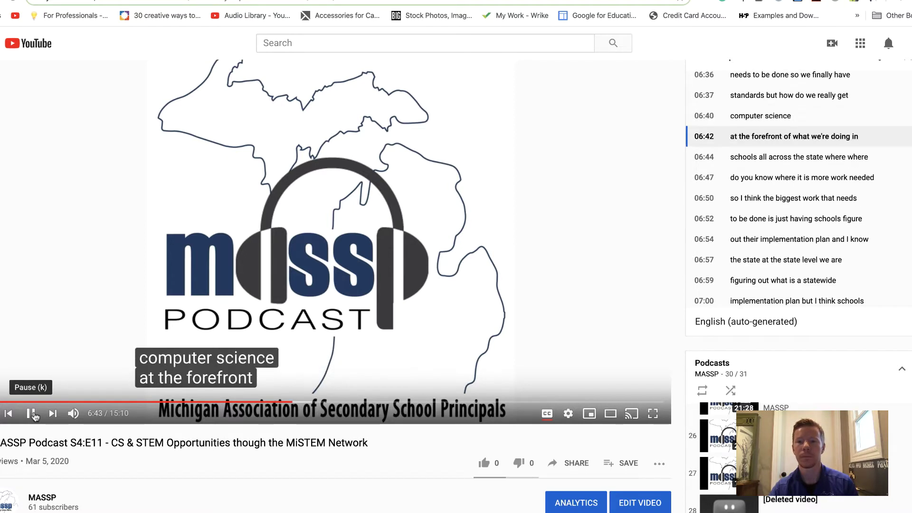
click(33, 415)
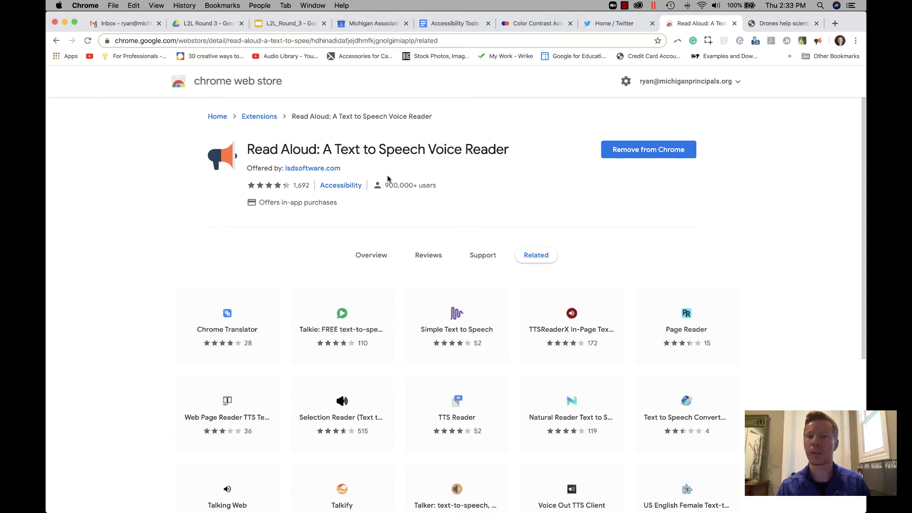
- Open the drones-weigh-whales article and select the 'This shows what you can do with technology' paragraph
click(782, 24)
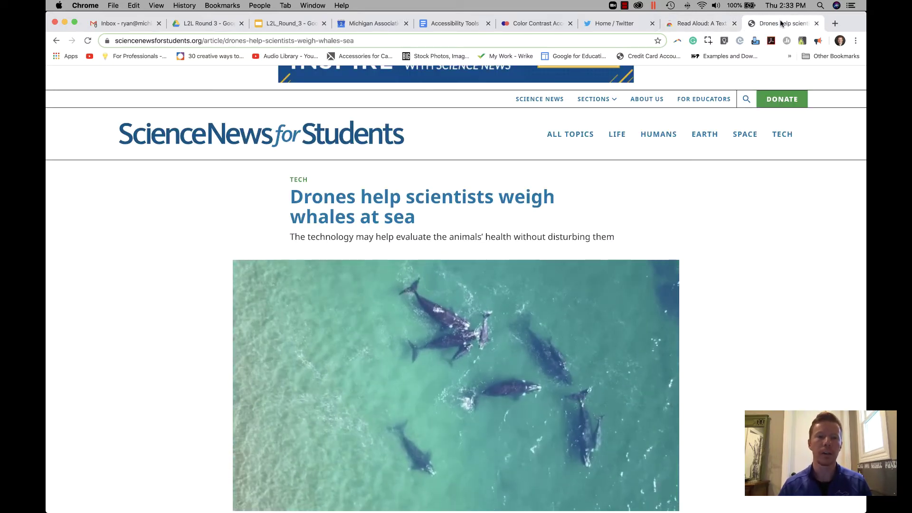
scroll(536, 278, down, 5)
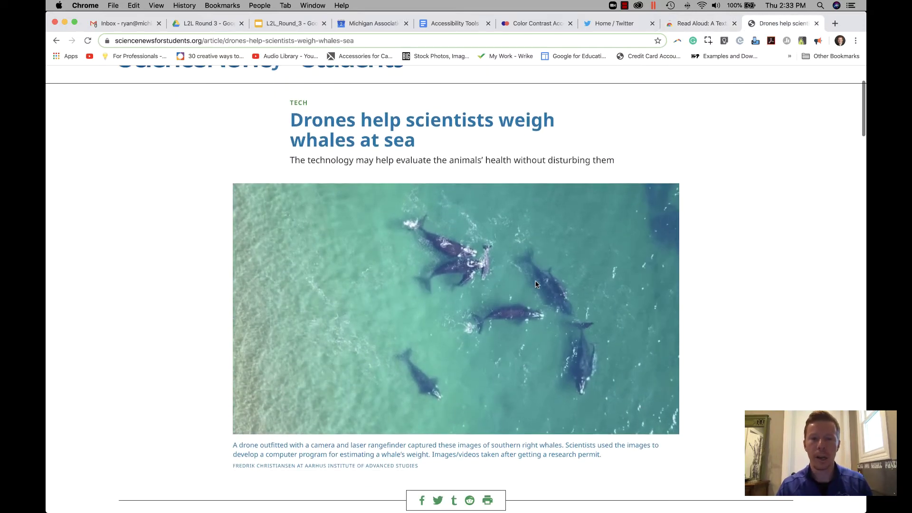
scroll(536, 283, up, 5)
scroll(536, 284, down, 10)
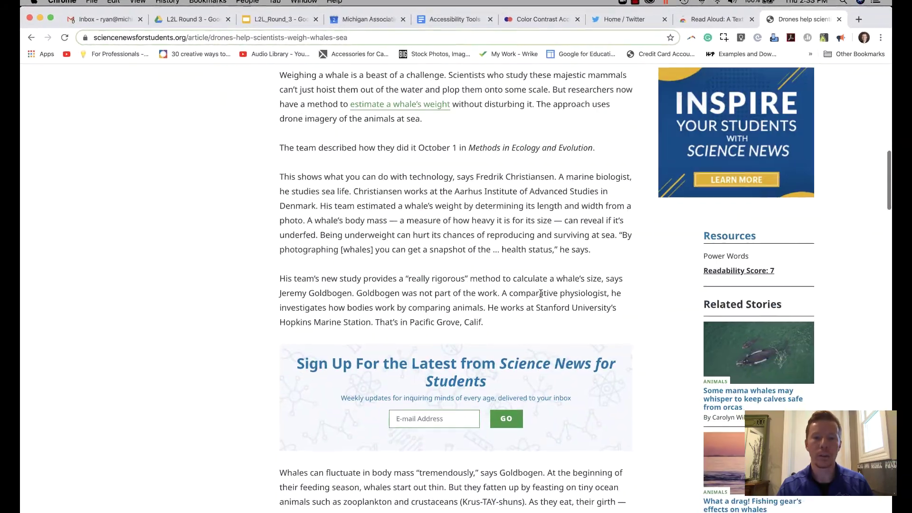
scroll(540, 293, up, 10)
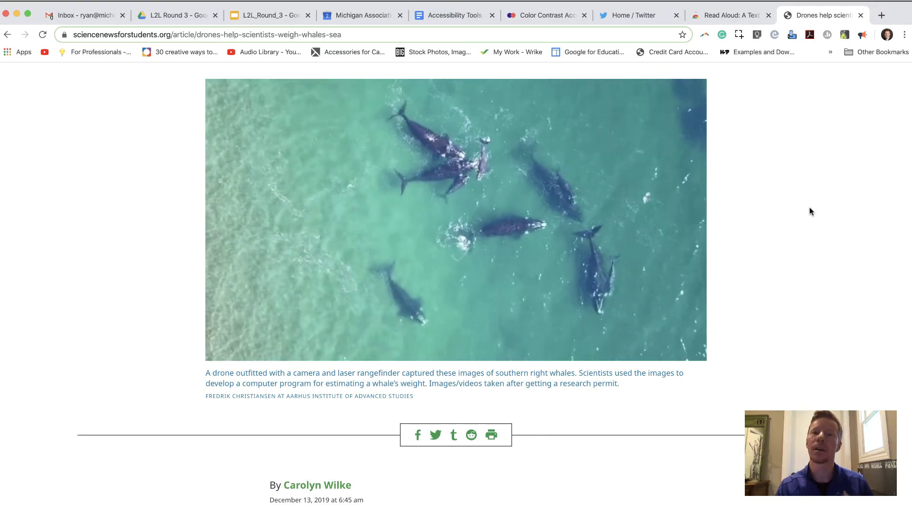
scroll(802, 200, down, 5)
scroll(786, 142, down, 3)
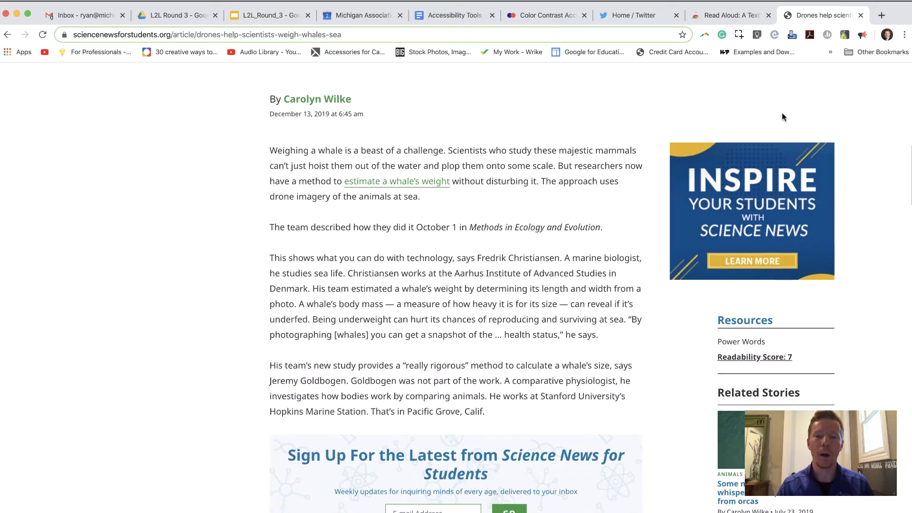
drag(270, 231, 601, 313)
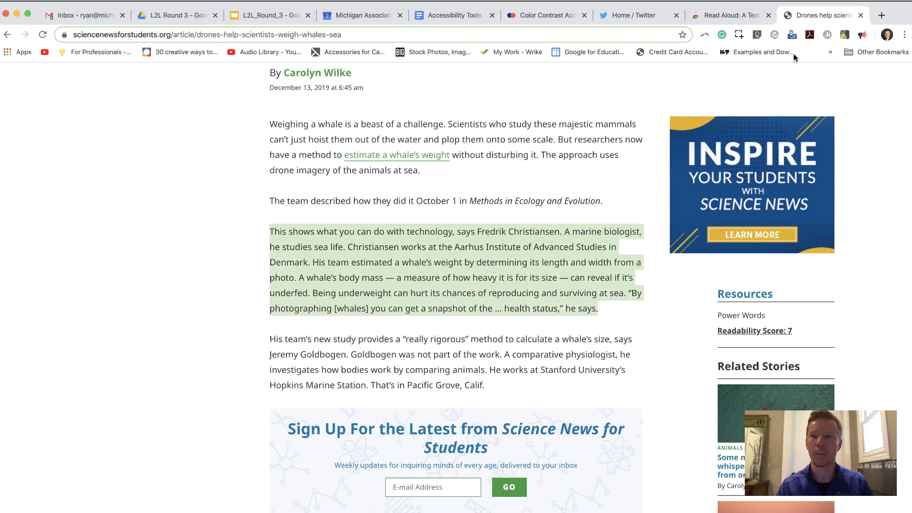
- Have Read Aloud read the selected whale paragraph, restarting it once, then pause
click(862, 36)
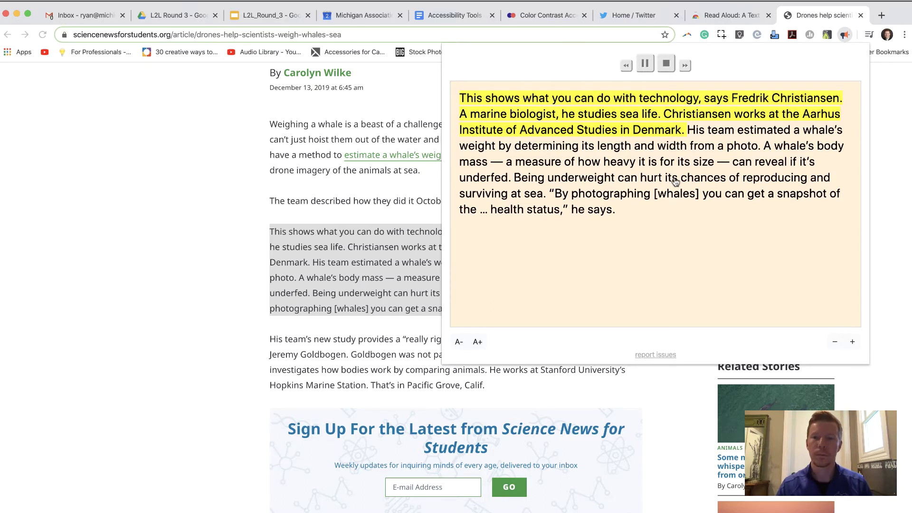
click(667, 65)
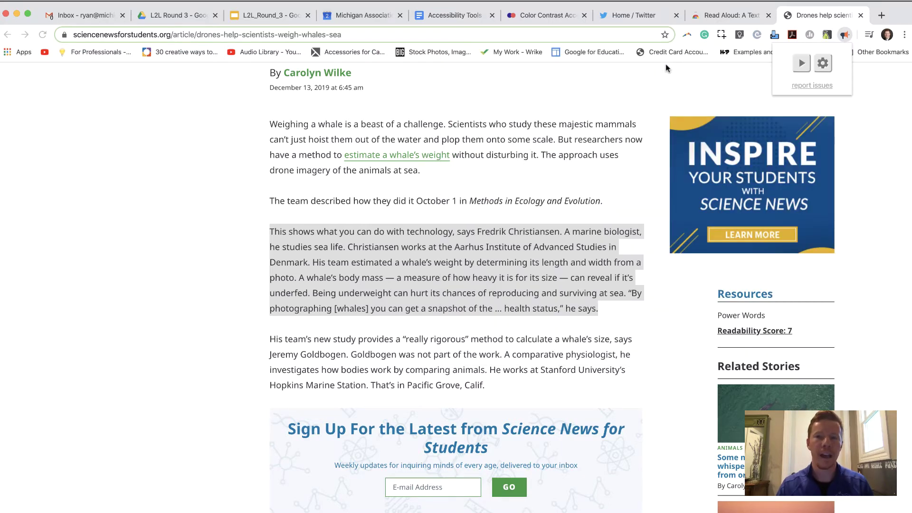
click(802, 65)
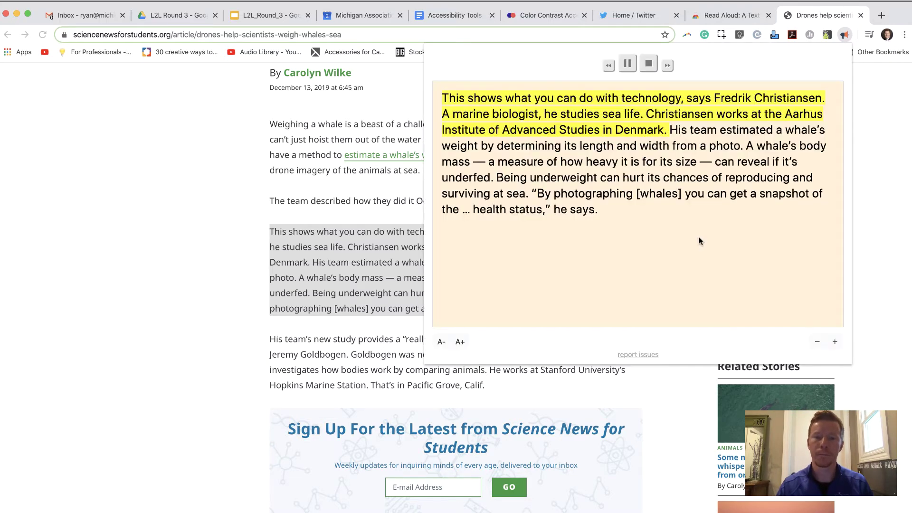
click(627, 67)
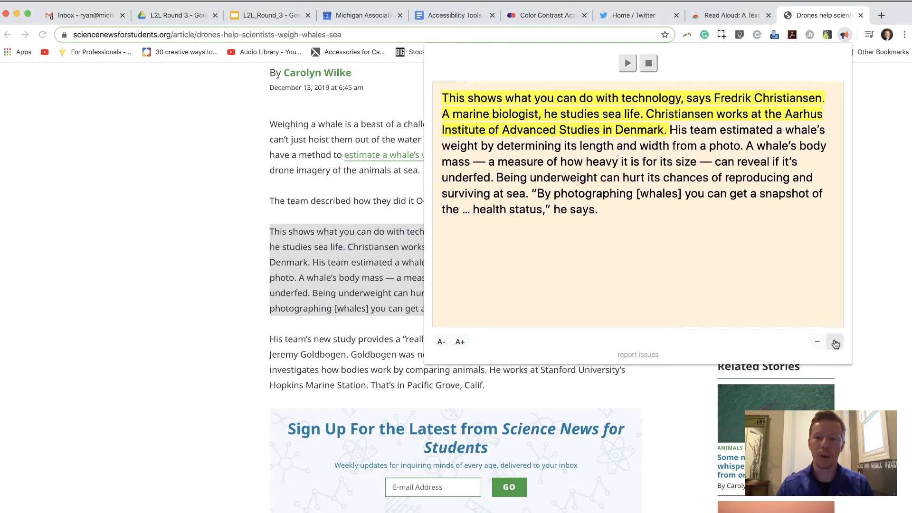
- Narrow the Read Aloud reading window and stop the playback
click(817, 342)
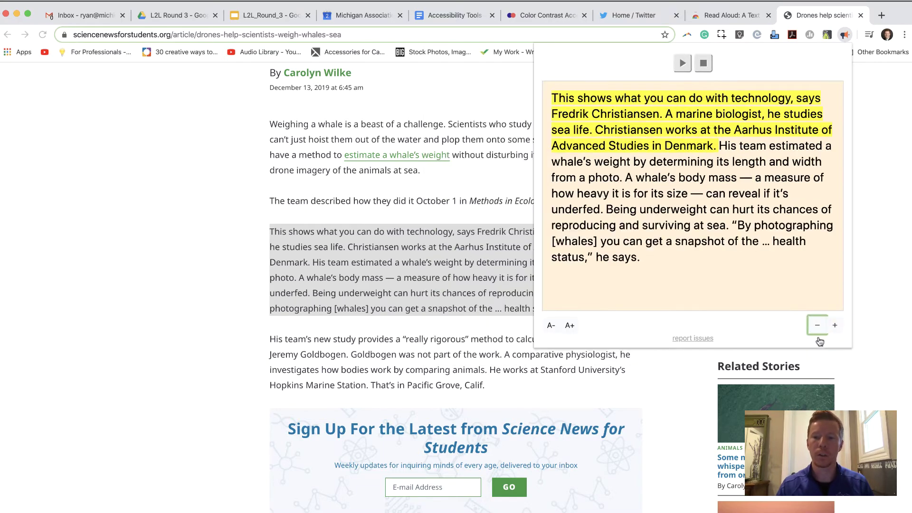
click(818, 338)
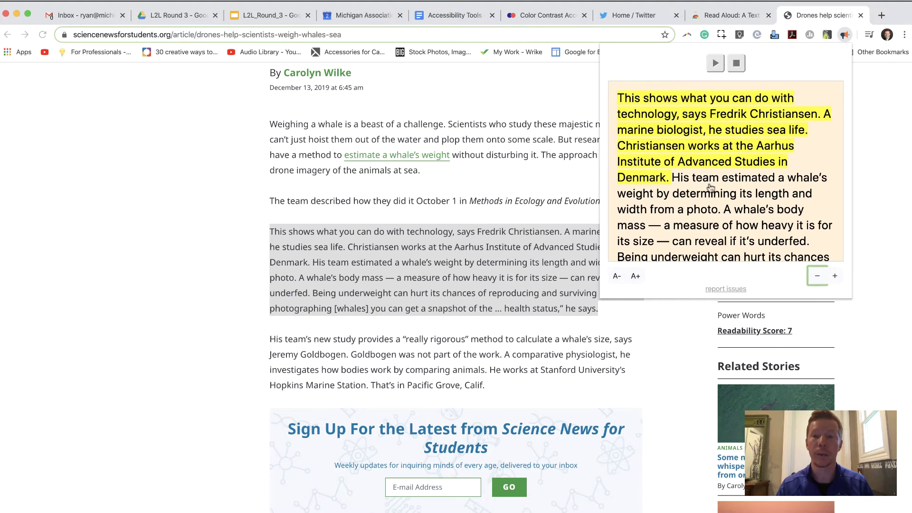
click(737, 64)
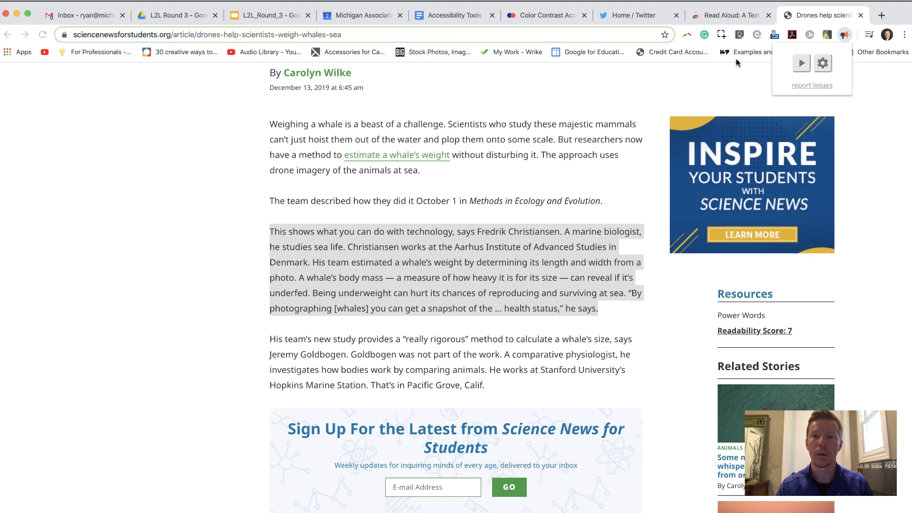
- Review Read Aloud's voice list, keep Auto select, and reset the options to defaults
click(825, 69)
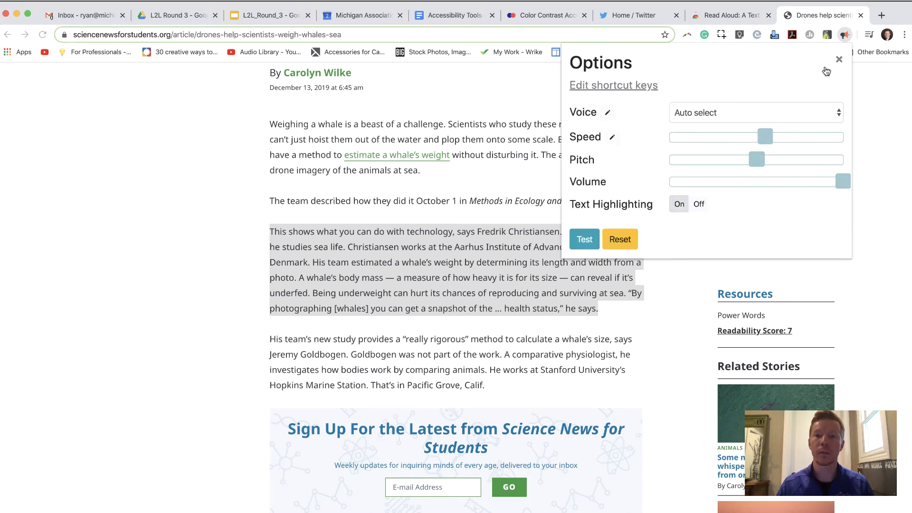
click(780, 113)
click(762, 113)
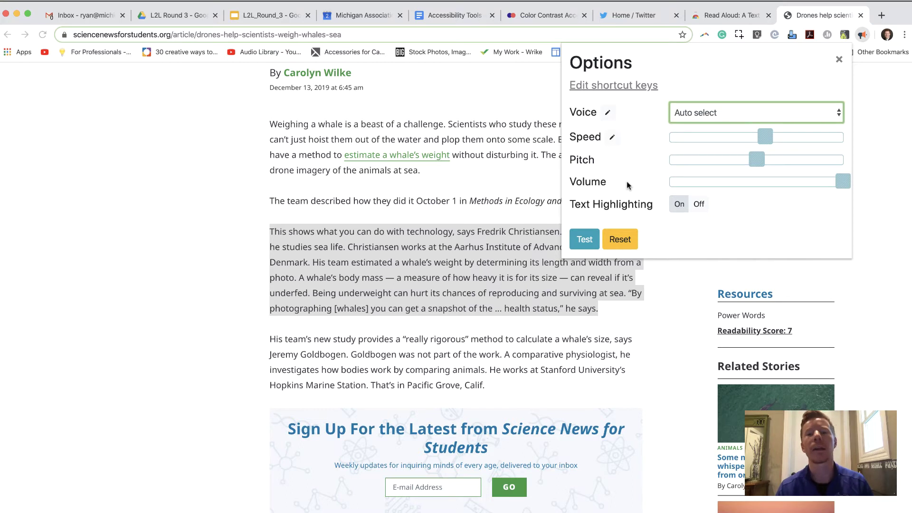
click(620, 239)
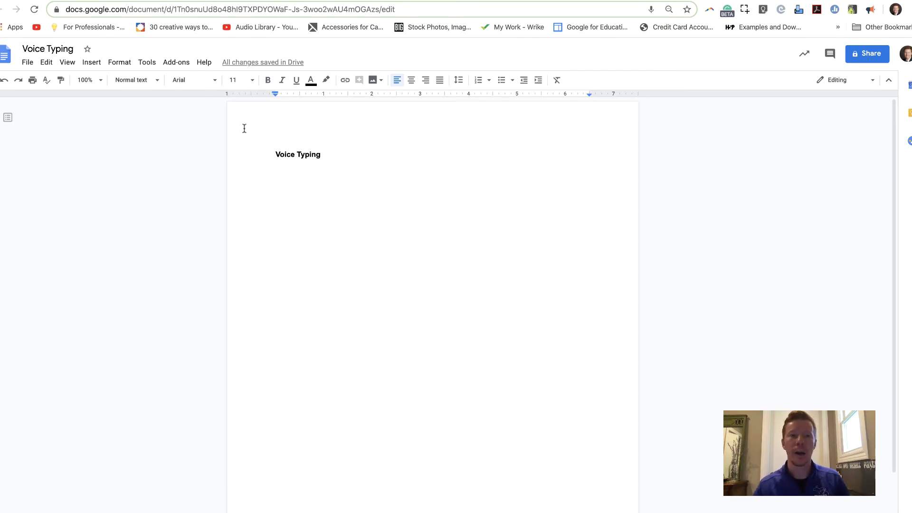
- Turn on Tools > Voice typing and move the microphone panel beside the page
click(148, 62)
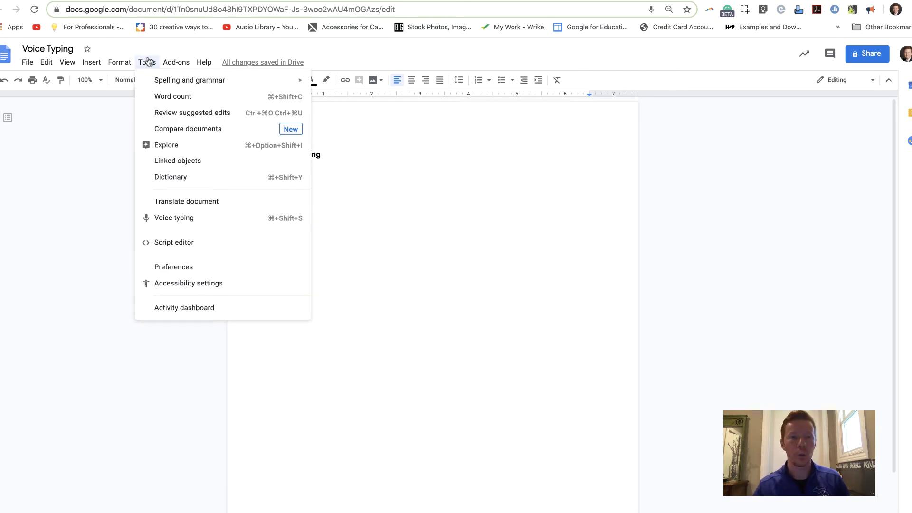
click(204, 218)
drag(139, 119, 183, 140)
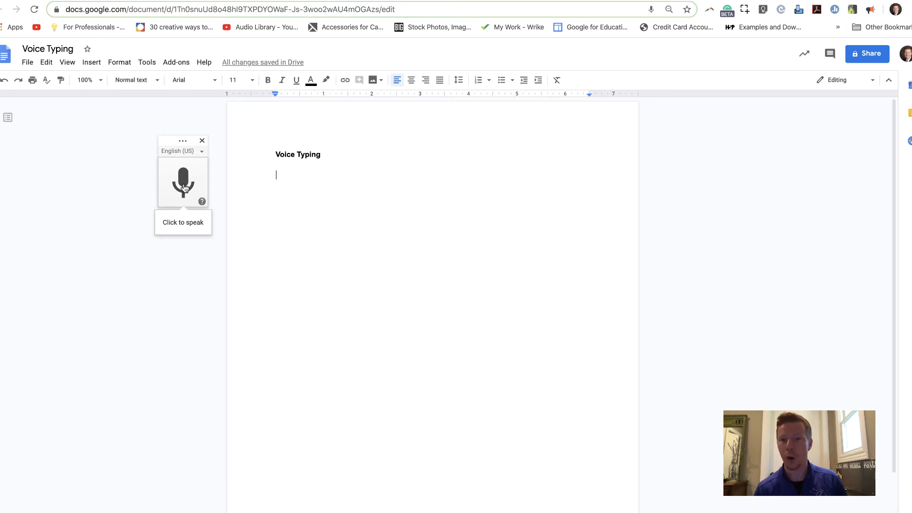
- Dictate a paragraph about speaking slowly and pronouncing words properly under the heading
click(184, 223)
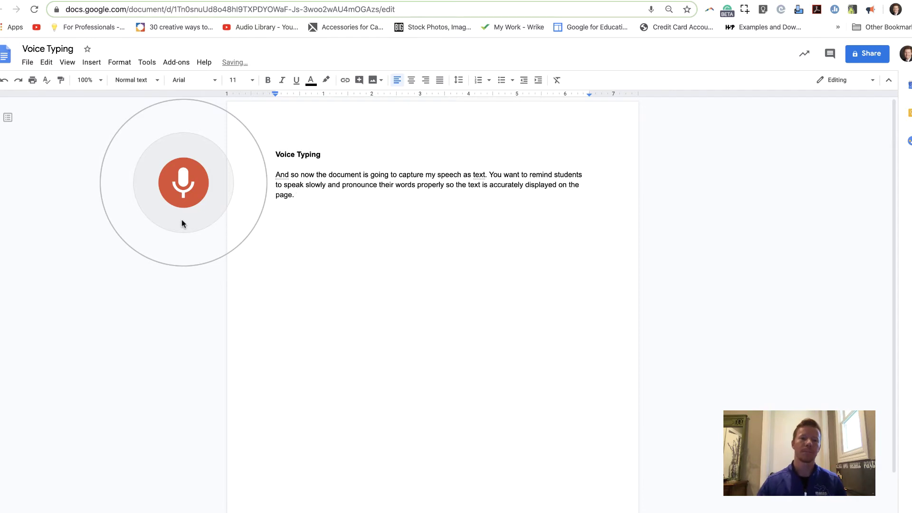
click(185, 196)
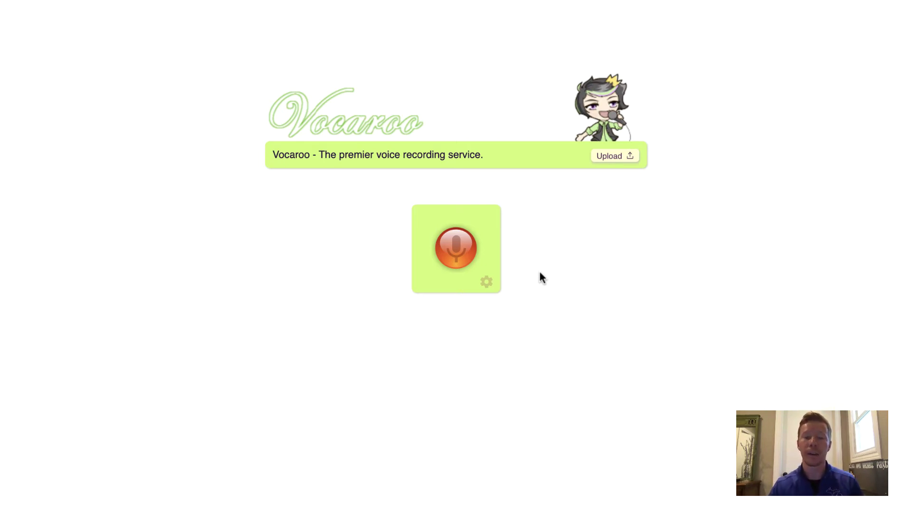
- Record a 12-second voice clip in Vocaroo, stopping at 00:12
click(457, 252)
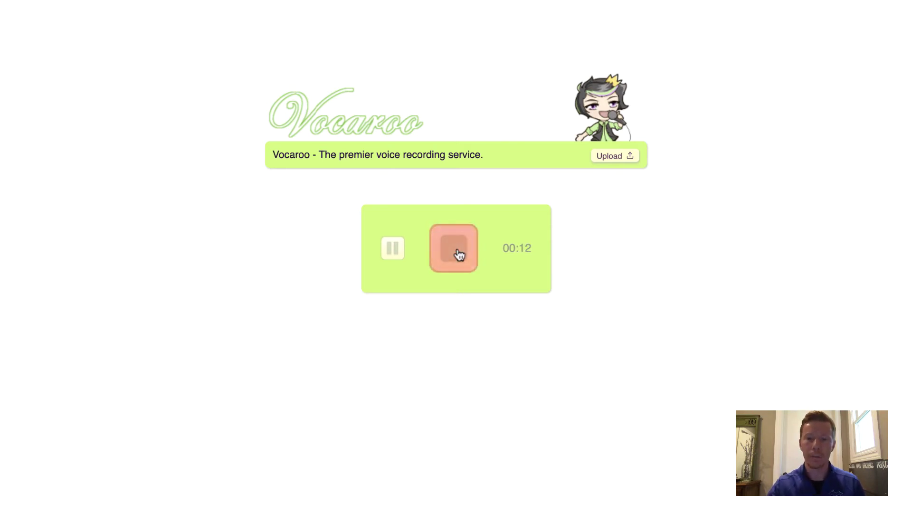
click(460, 255)
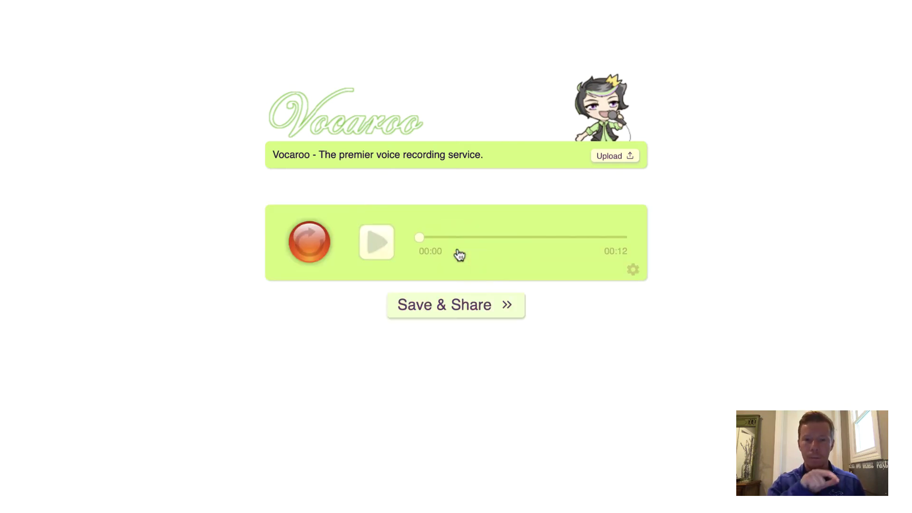
- Preview the recording up to 00:06, then Save & Share to get a voca.ro link
click(380, 247)
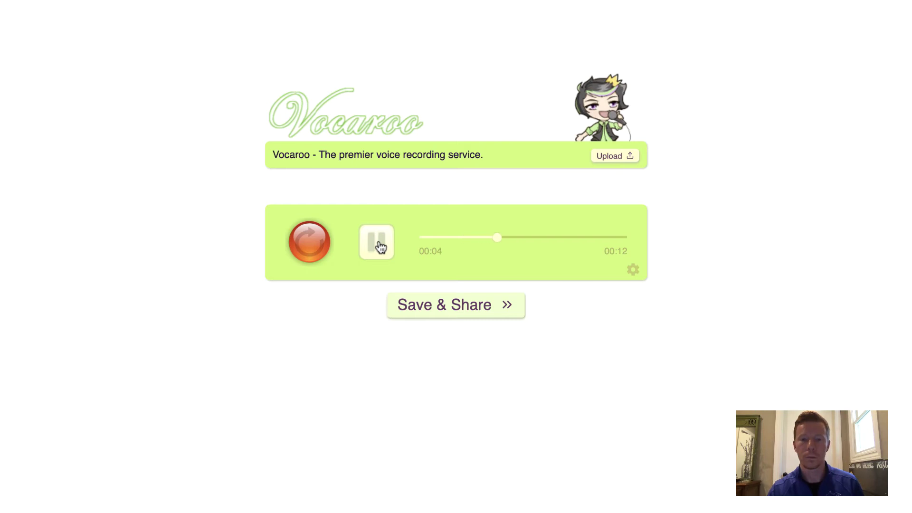
click(381, 247)
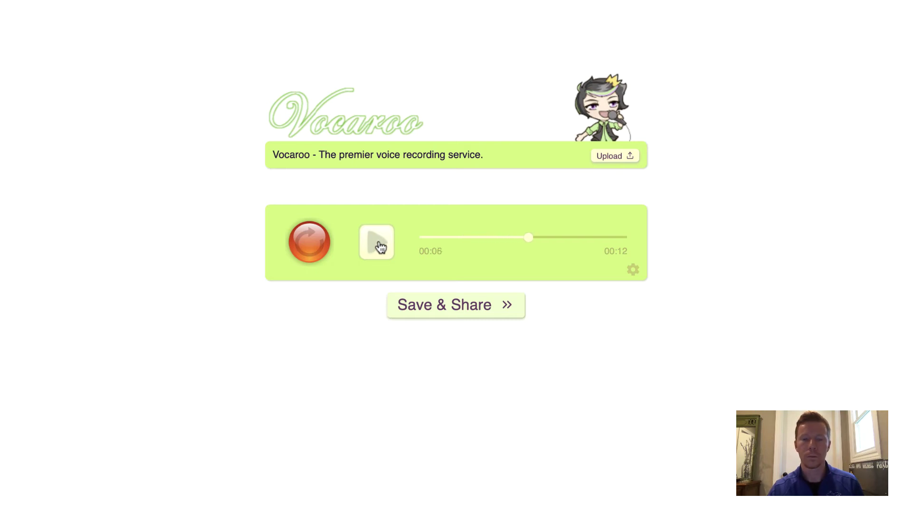
click(455, 304)
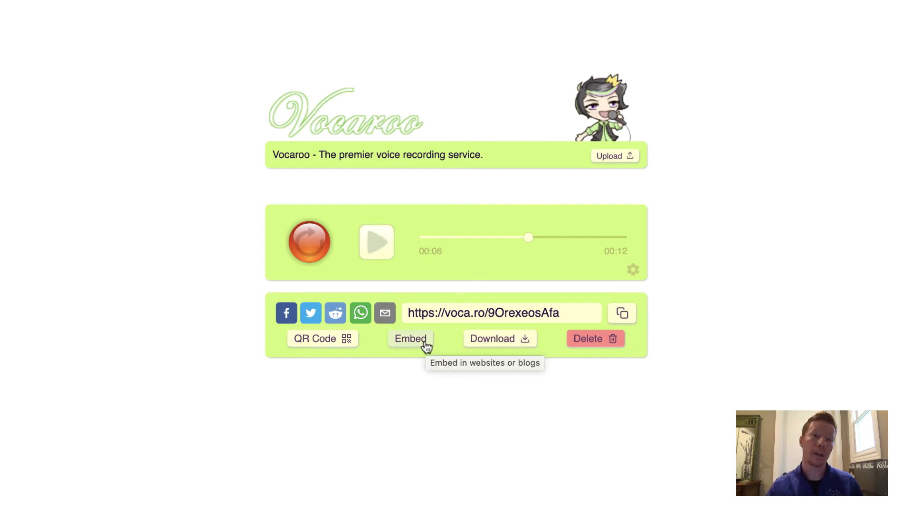
- Select the Vocaroo recording's full share link
click(541, 314)
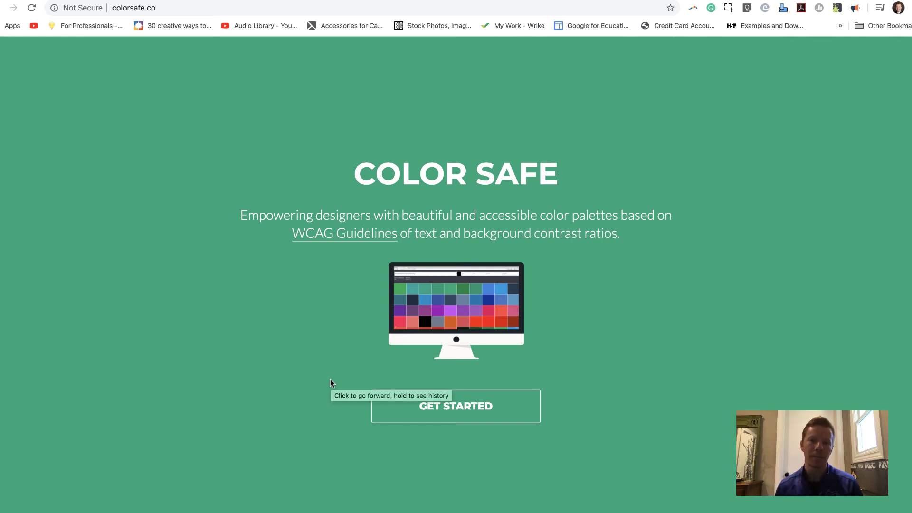
- Set the Color Safe background colour to red-pink #e03767
click(398, 411)
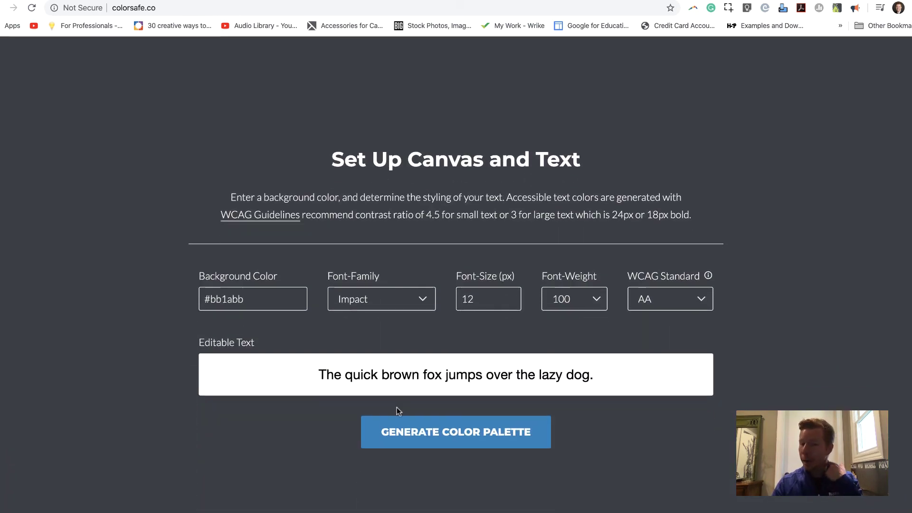
click(280, 300)
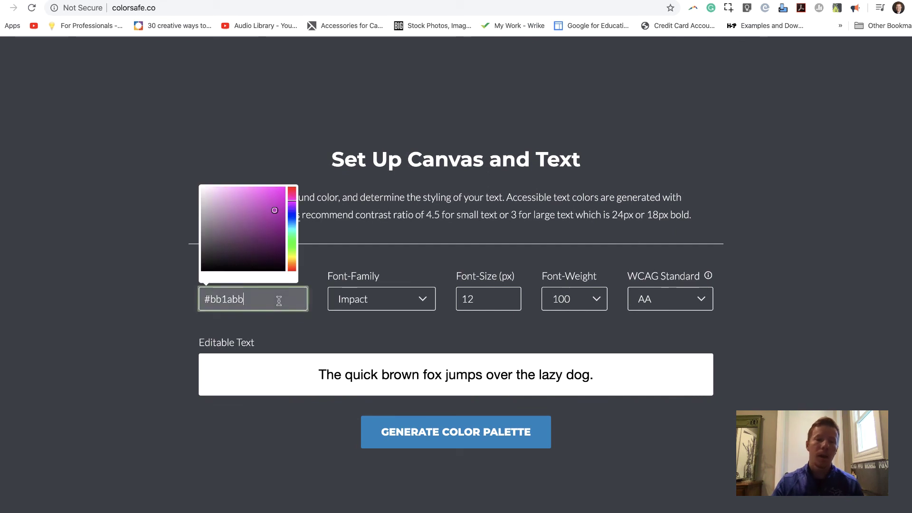
click(279, 196)
click(291, 190)
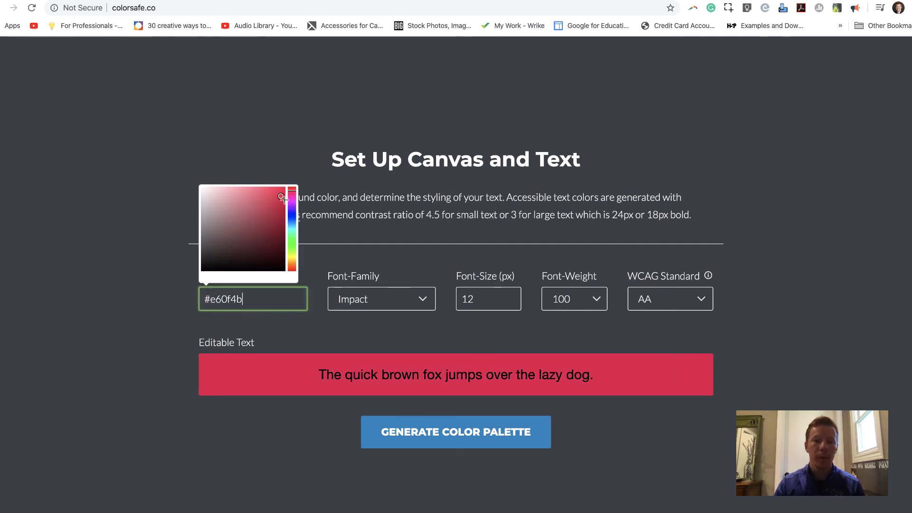
drag(259, 215, 265, 197)
click(423, 258)
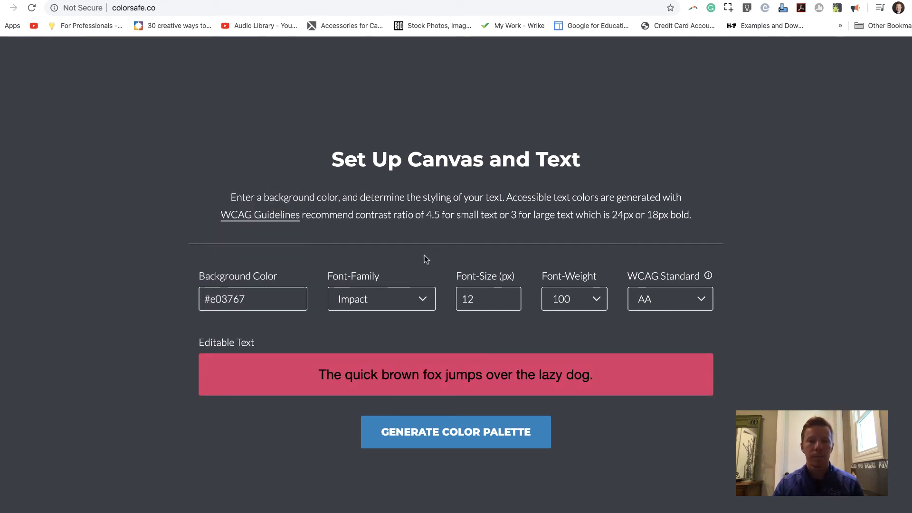
- Use 12 px Verdana text, keep the AA standard, and generate the colour palette
click(407, 299)
click(390, 380)
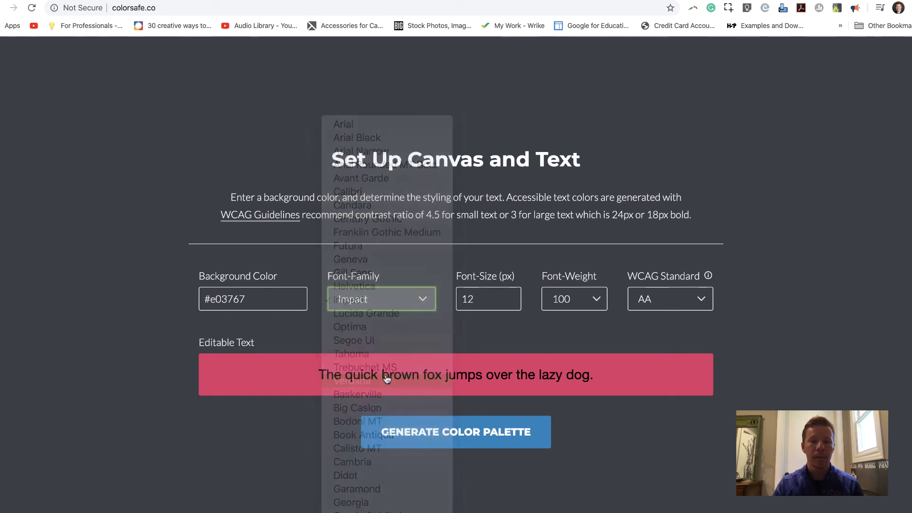
click(496, 305)
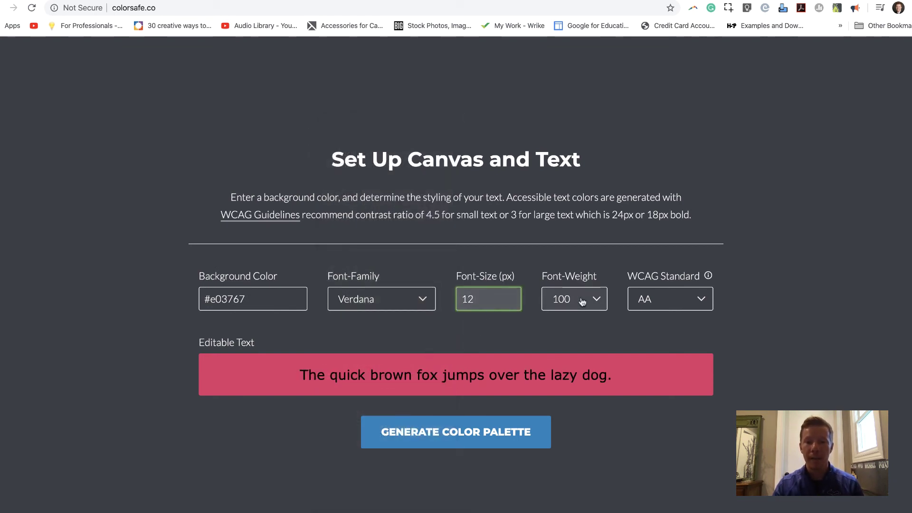
click(702, 297)
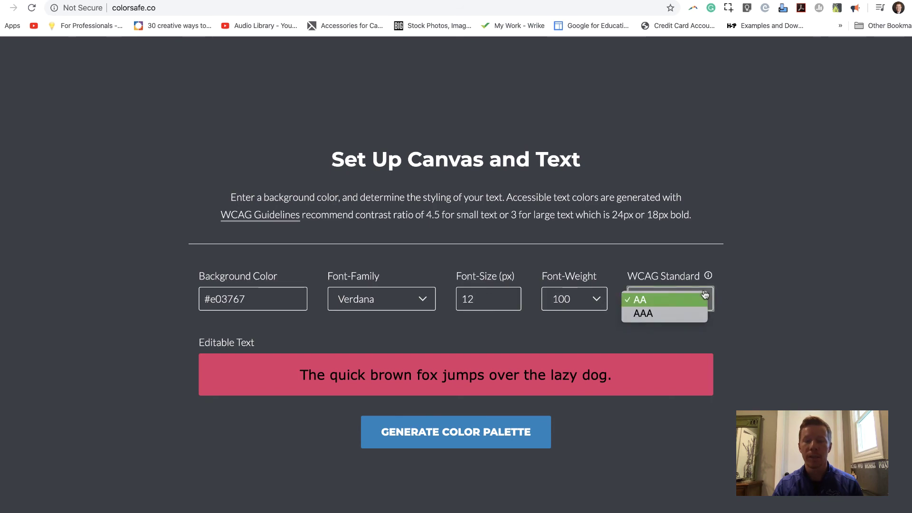
click(757, 281)
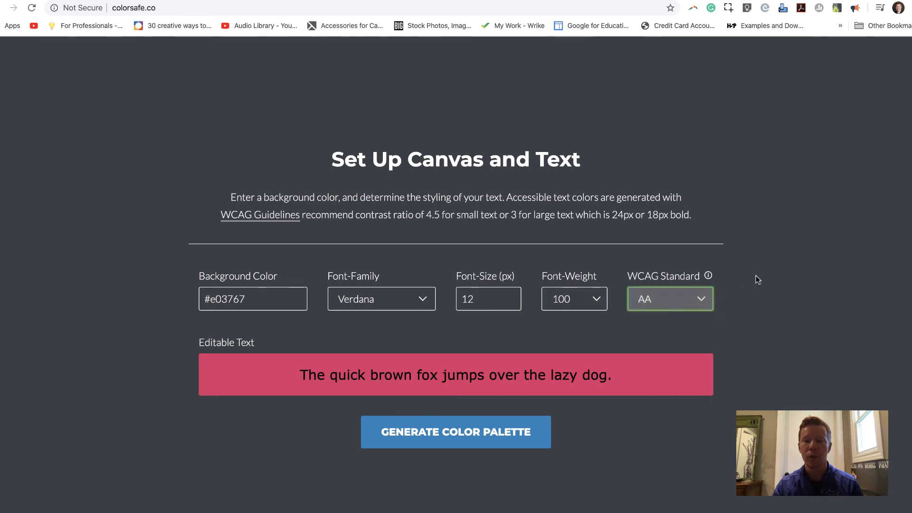
click(461, 436)
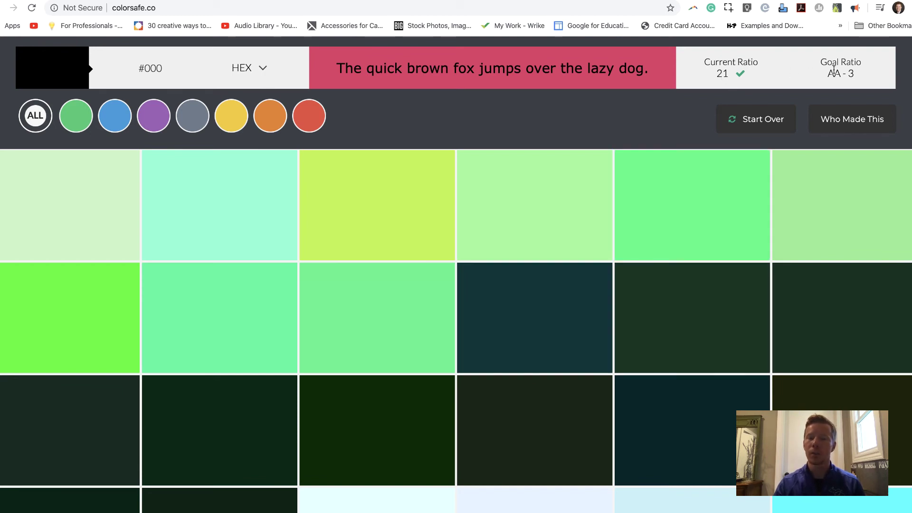
- Preview dark text colours #003636, #123622 and #113321 from the palette
click(522, 333)
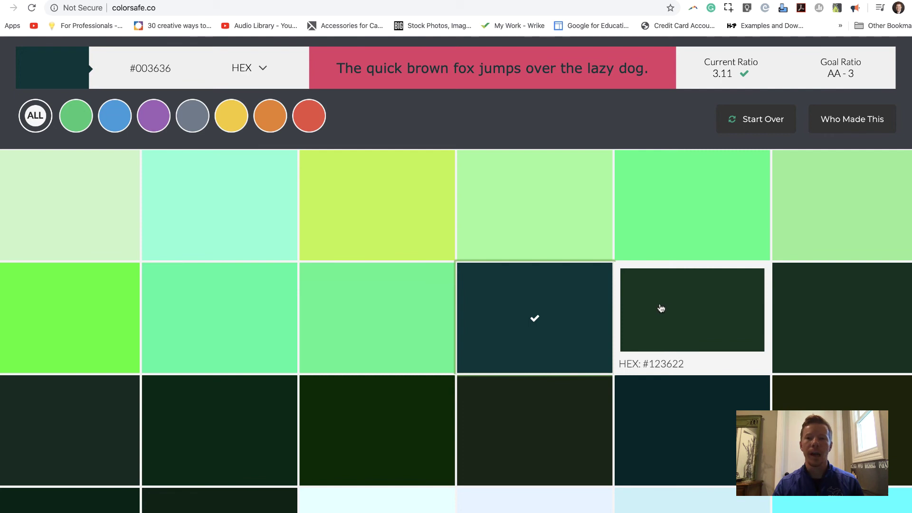
click(676, 307)
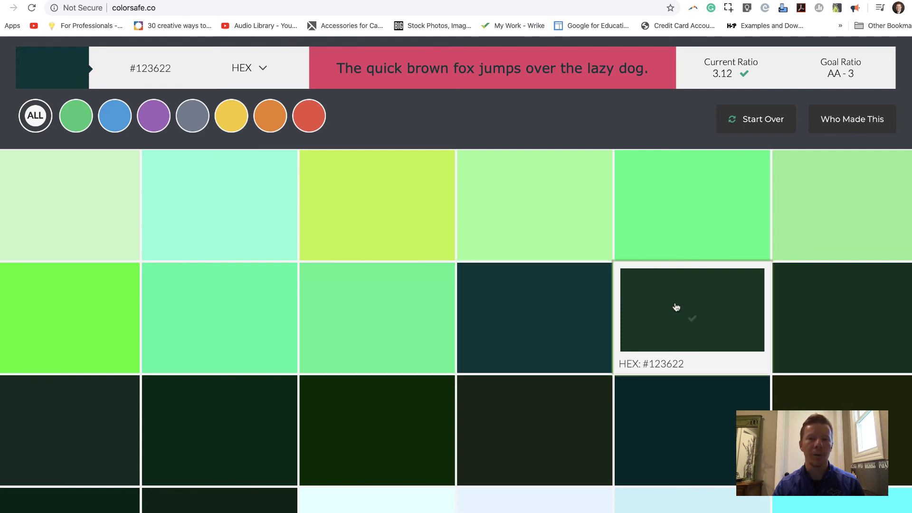
click(782, 320)
scroll(281, 377, down, 1)
scroll(281, 377, down, 2)
- Preview #082213, #E0FFFF, #1c2a43 and #252a2a, then settle on cream #ffecdb
click(280, 433)
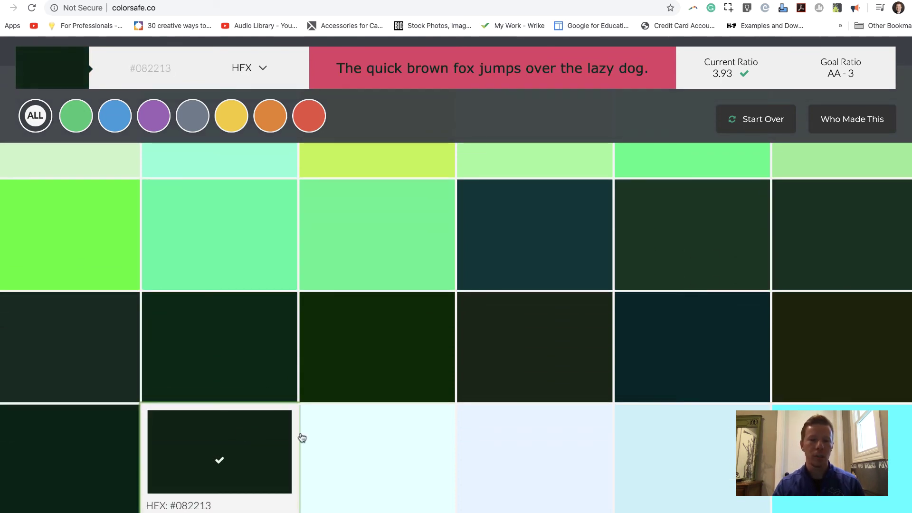
click(367, 451)
scroll(437, 440, down, 2)
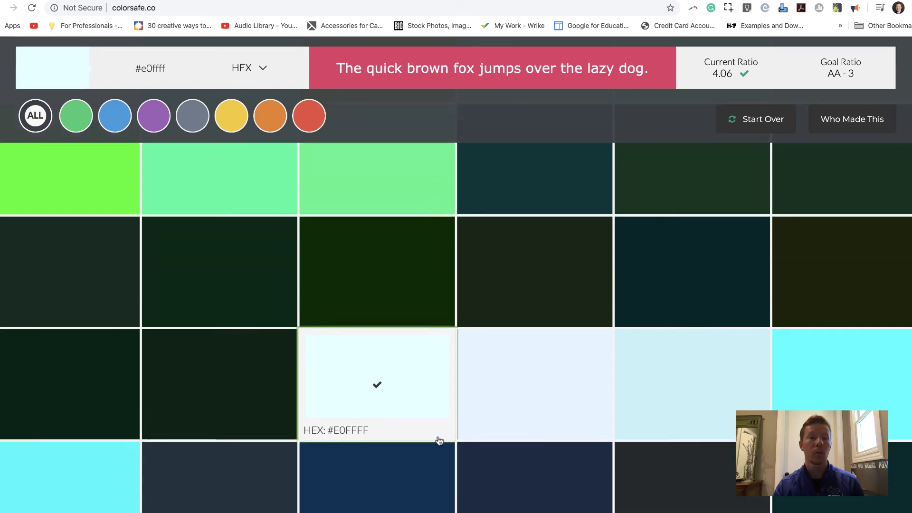
click(508, 479)
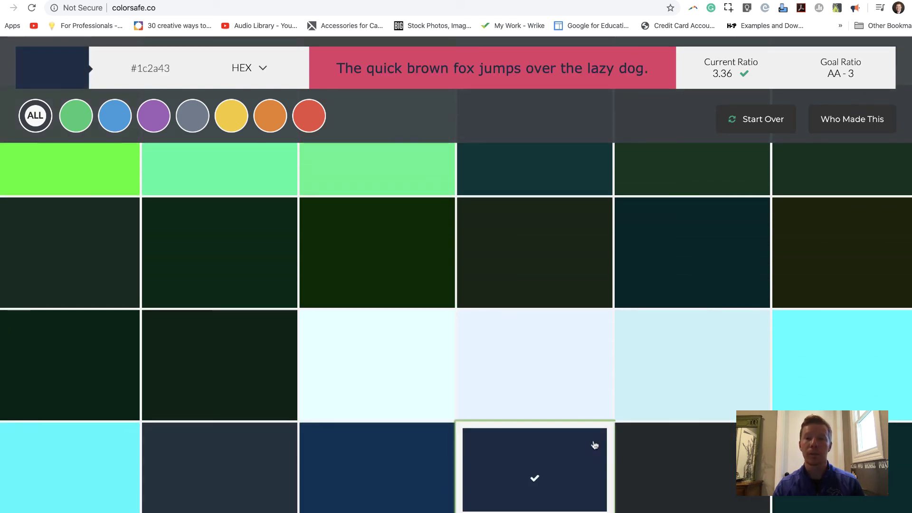
click(642, 462)
scroll(337, 467, down, 3)
click(75, 503)
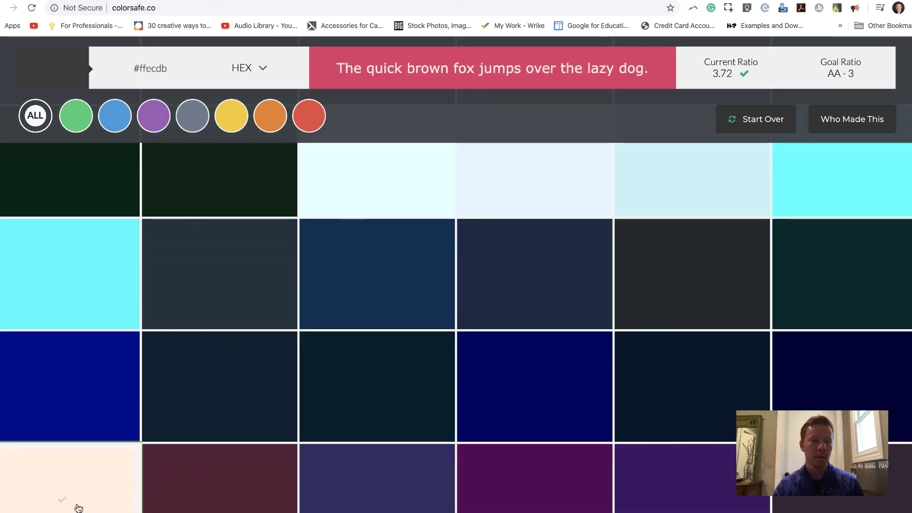